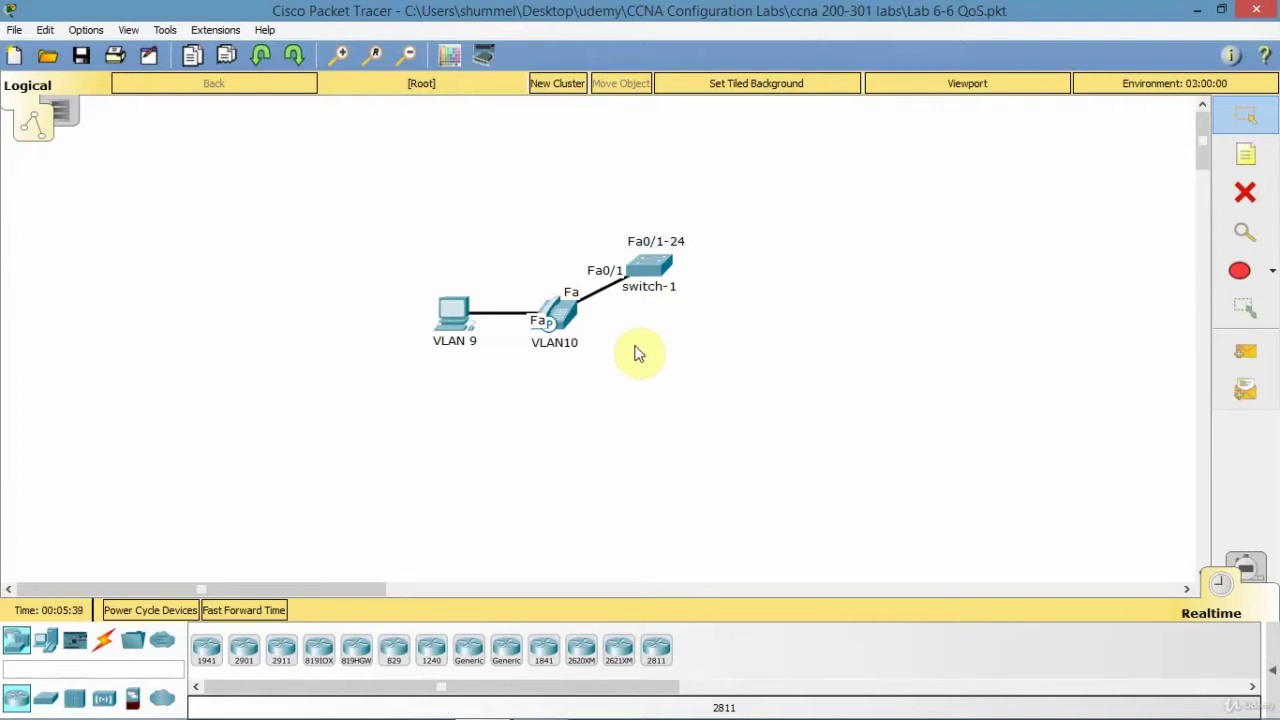
Open switch-1's CLI and enter privileged mode, then global configuration mode with conf t
left_click(658, 268)
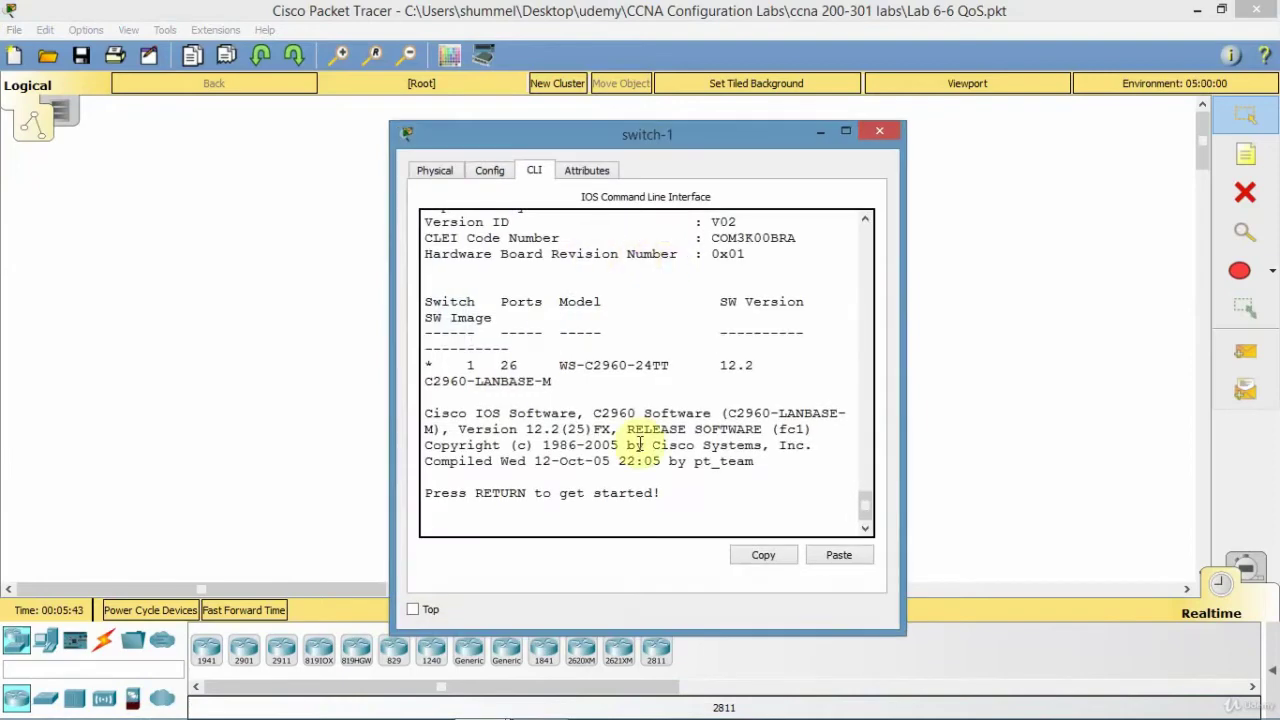
key("Return")
type("enable")
key("Return")
key("Return")
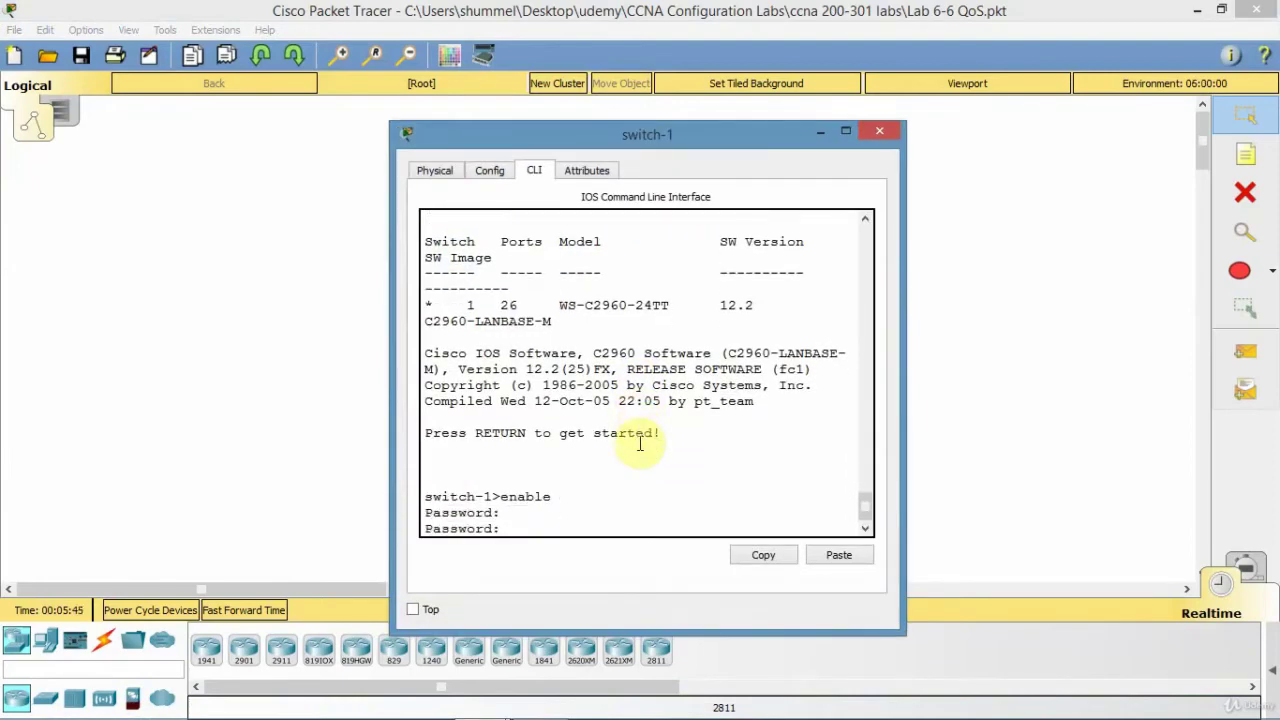
key("Return")
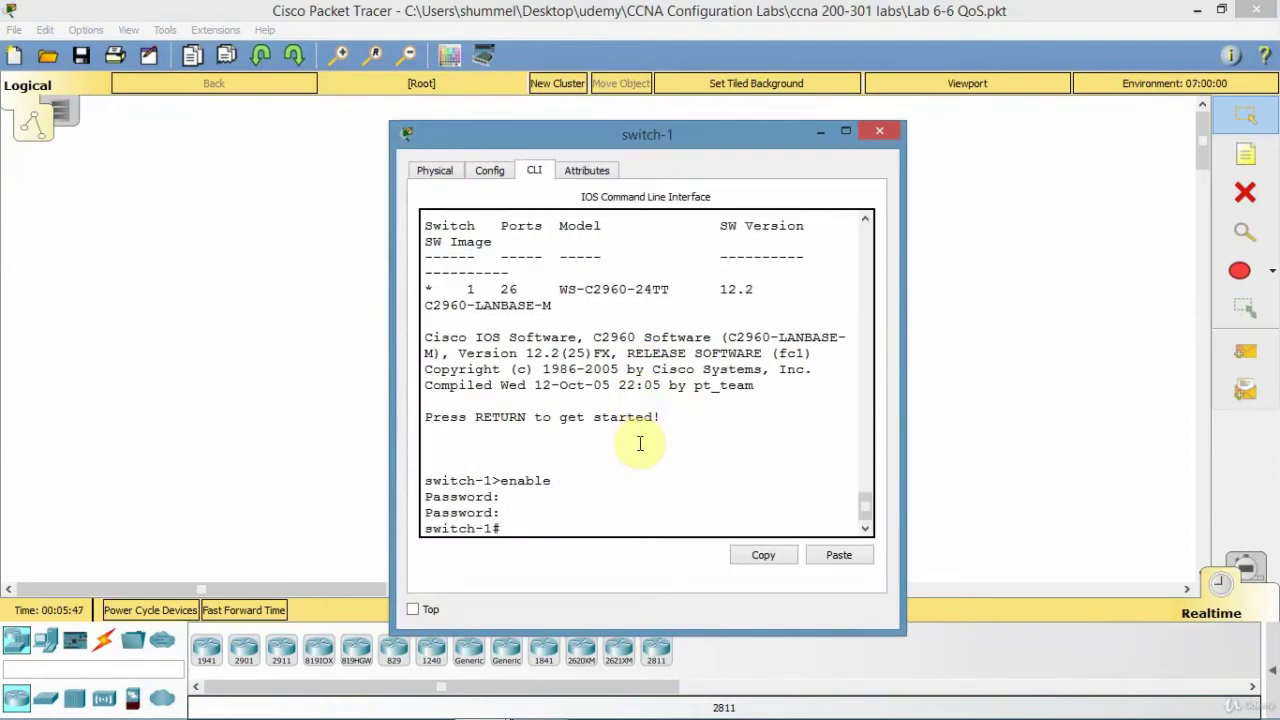
type("conf t")
key("Return")
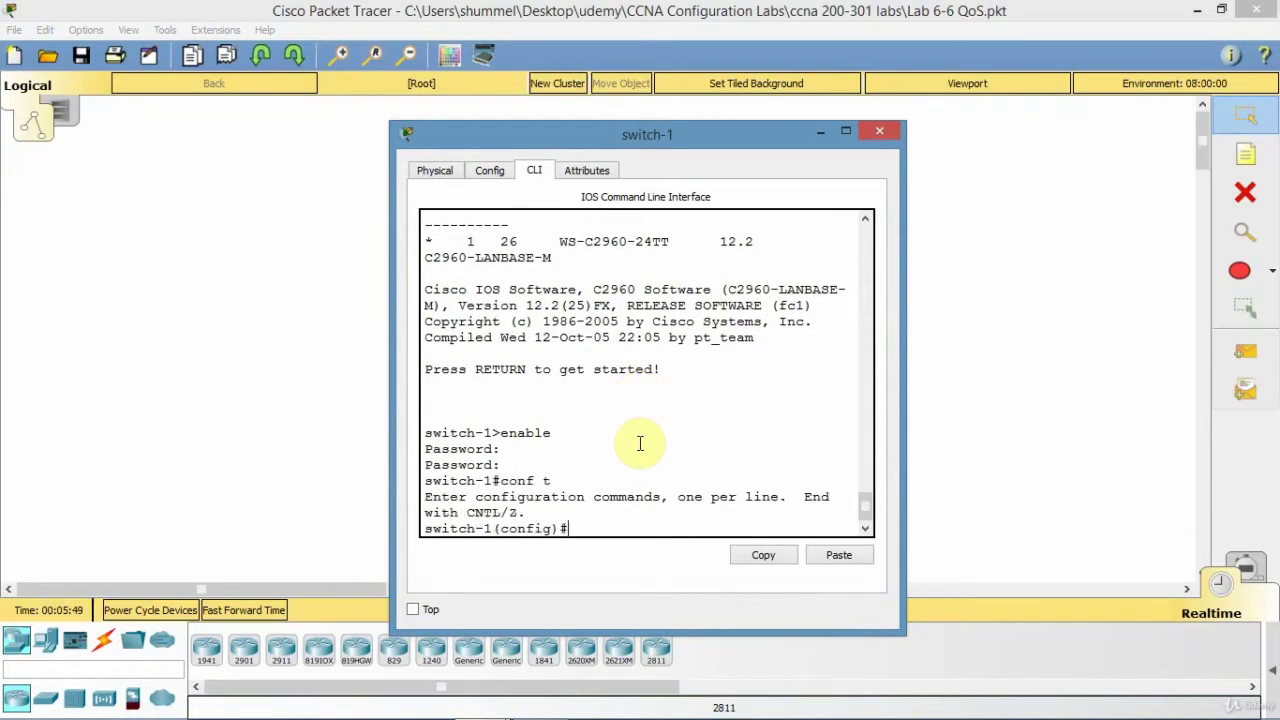
Enable QoS globally on switch-1 with mls qos
type("mls")
type(" qos")
key("Return")
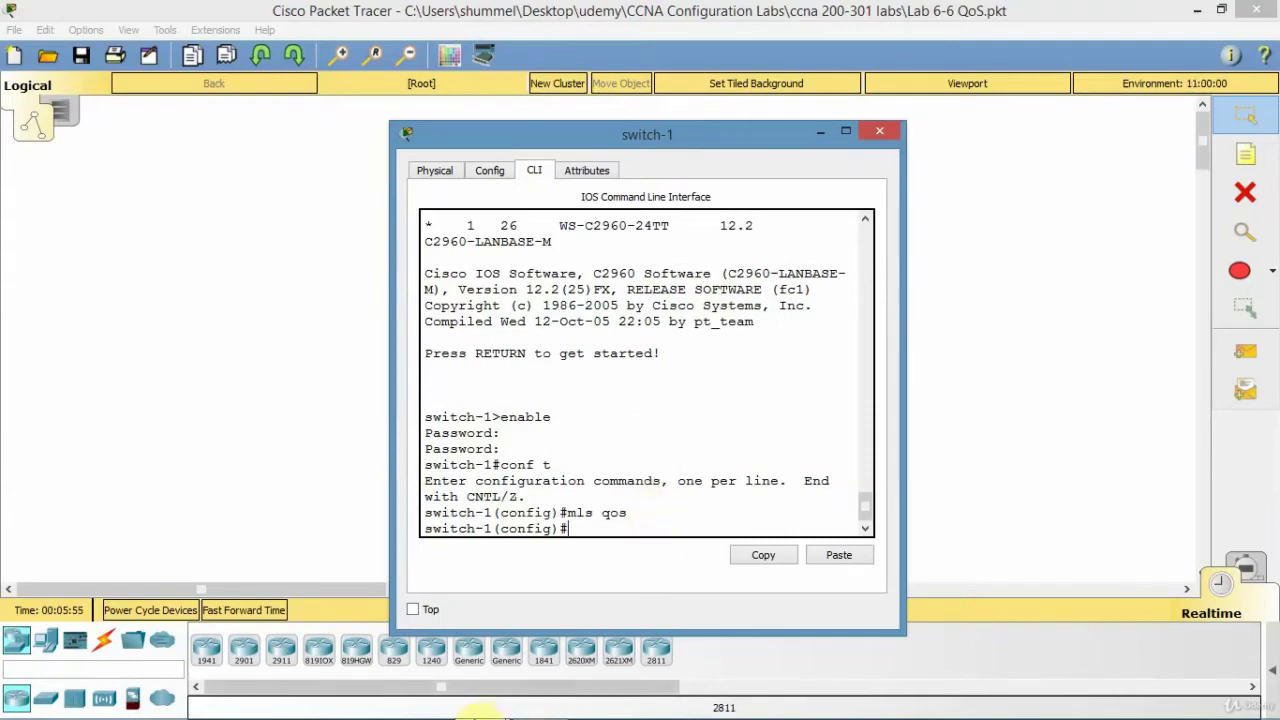
left_click(540, 705)
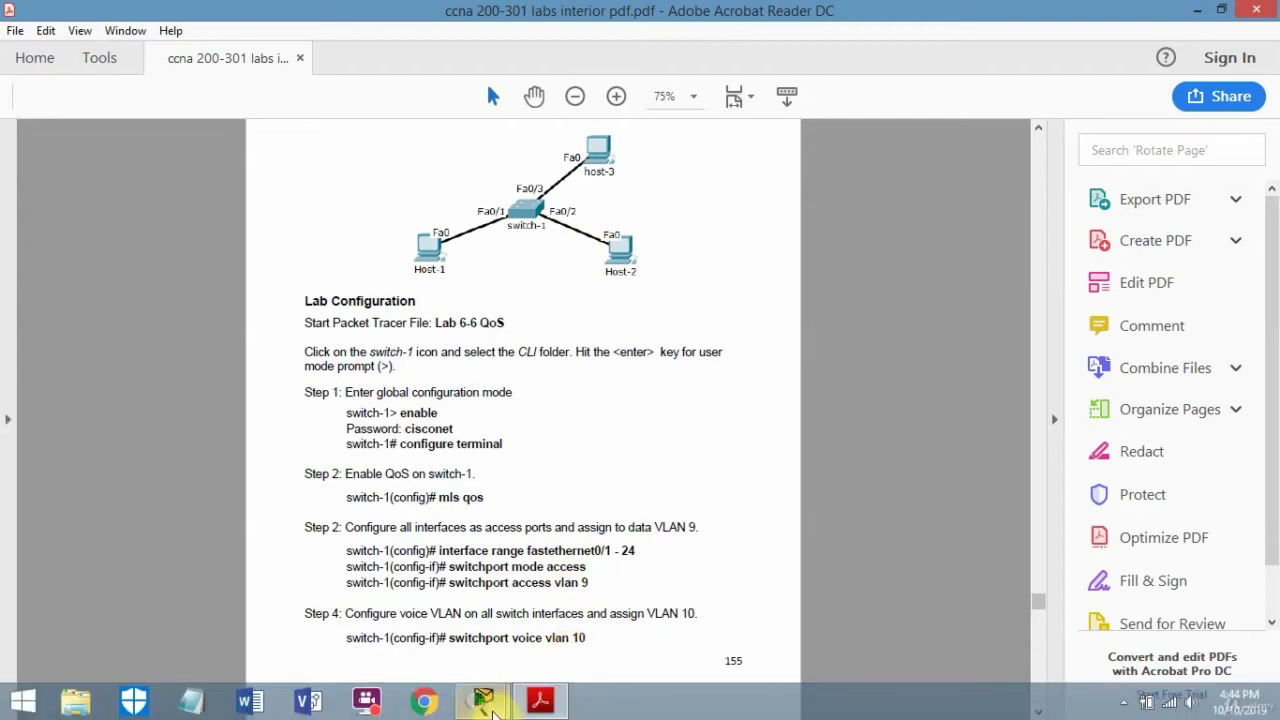
Select interfaces Fa0/1–24 and set them to switchport mode access
mouse_move(483, 700)
left_click(608, 595)
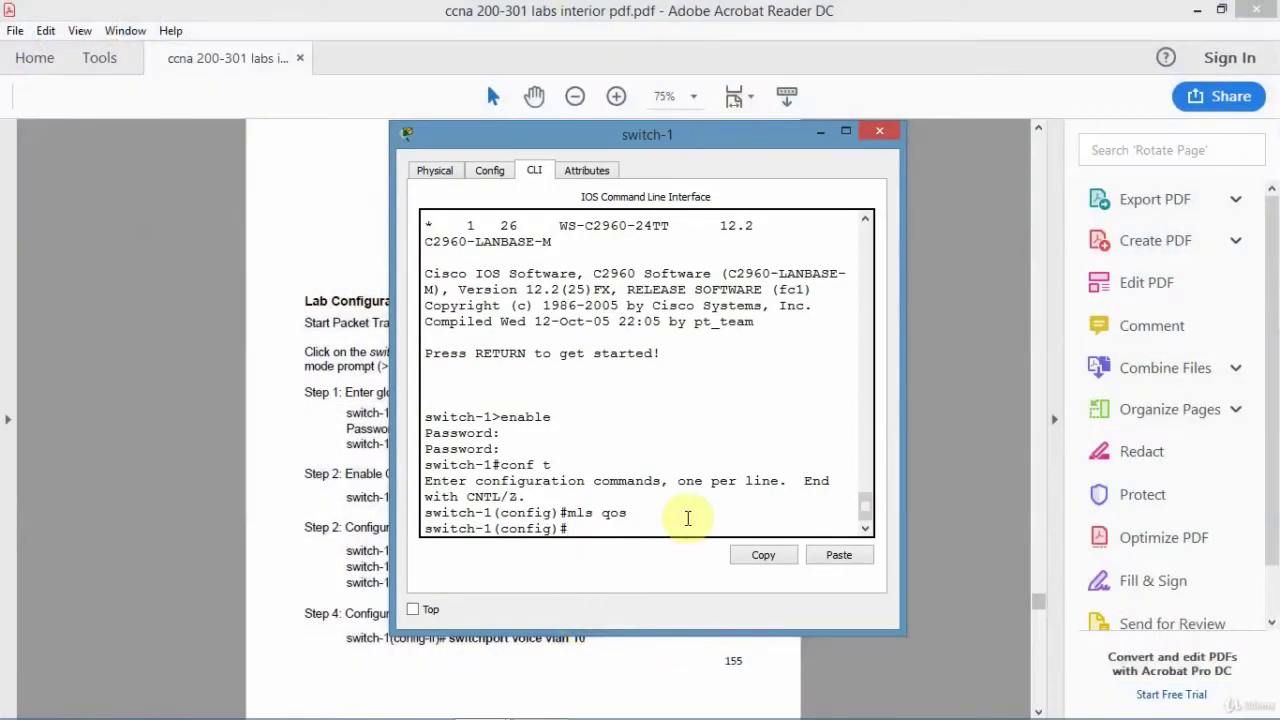
type("int ")
type("range ")
type("fa0/")
type("1-")
type("24")
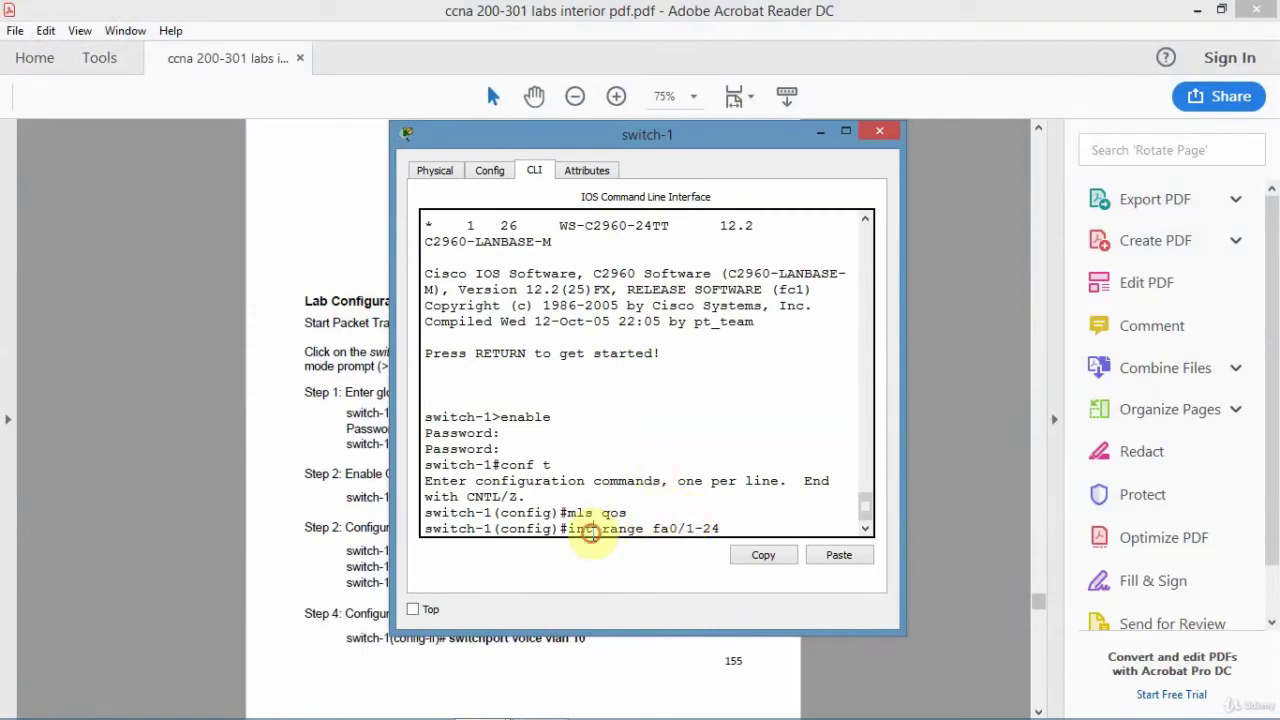
type("erface")
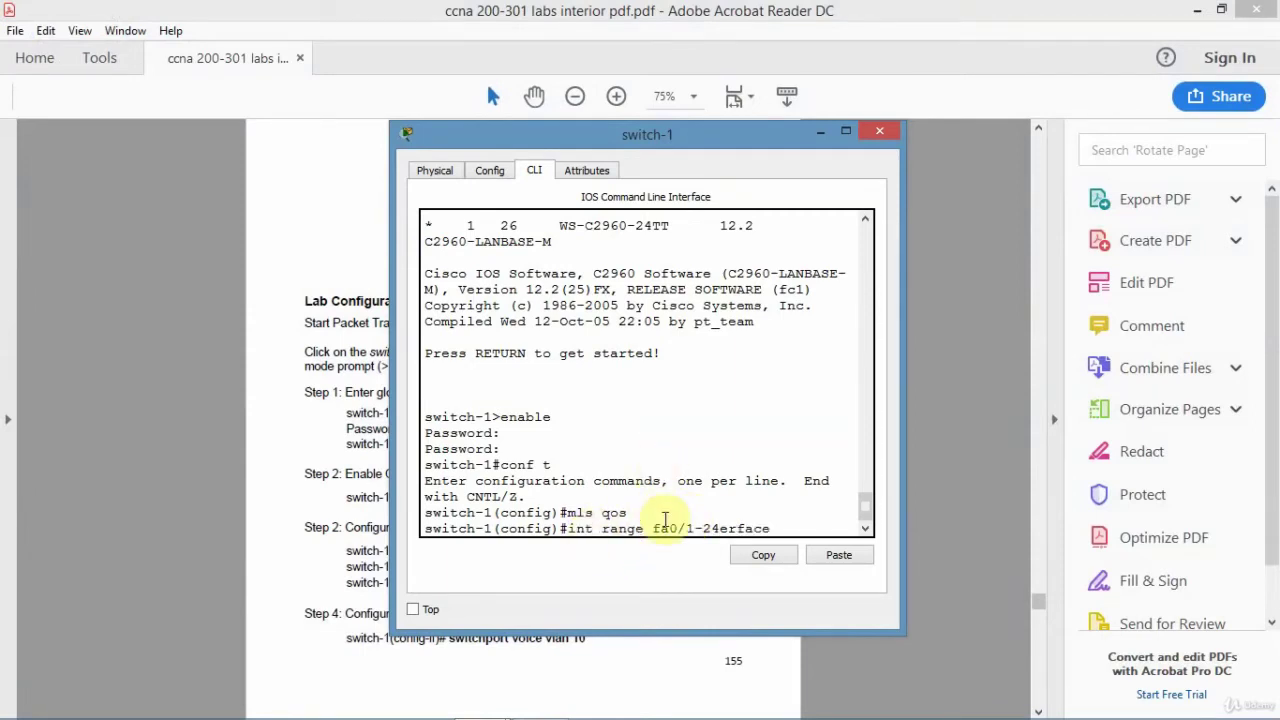
key("BackSpace")
key("BackSpace")
key("BackSpace")
key("BackSpace")
key("BackSpace")
key("BackSpace")
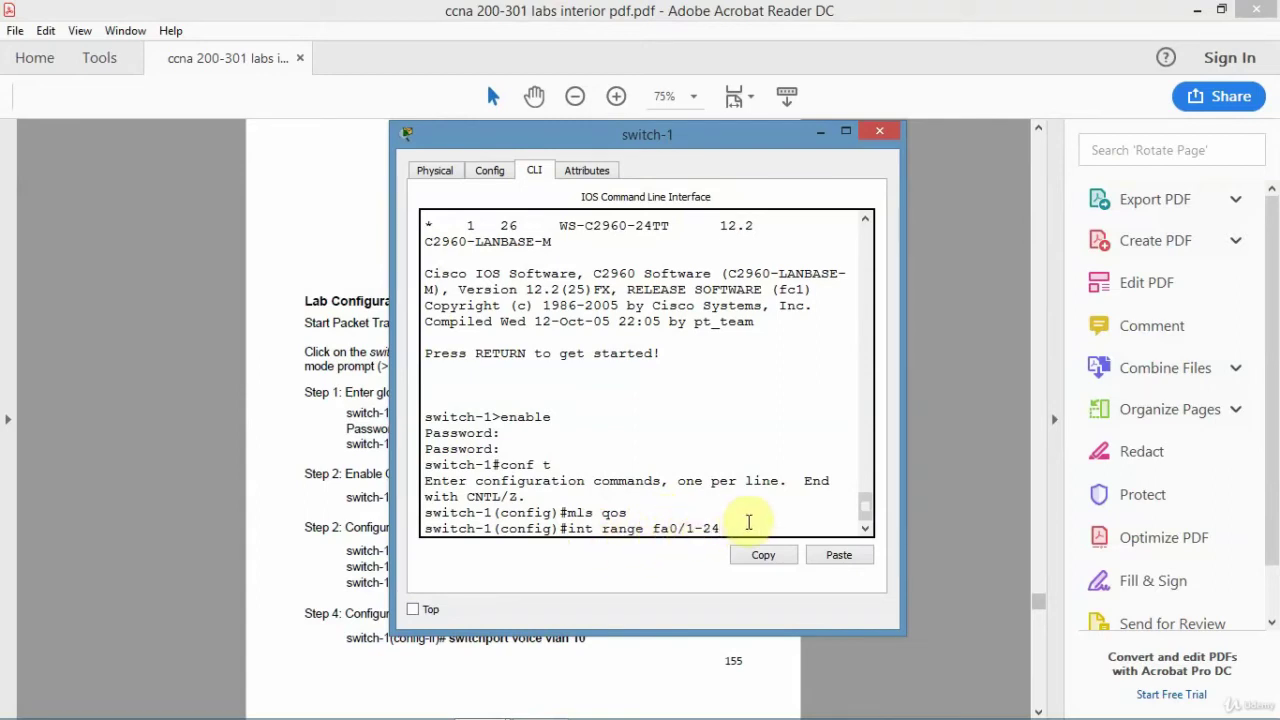
key("Return")
type("switch-1(config-if-range)#s")
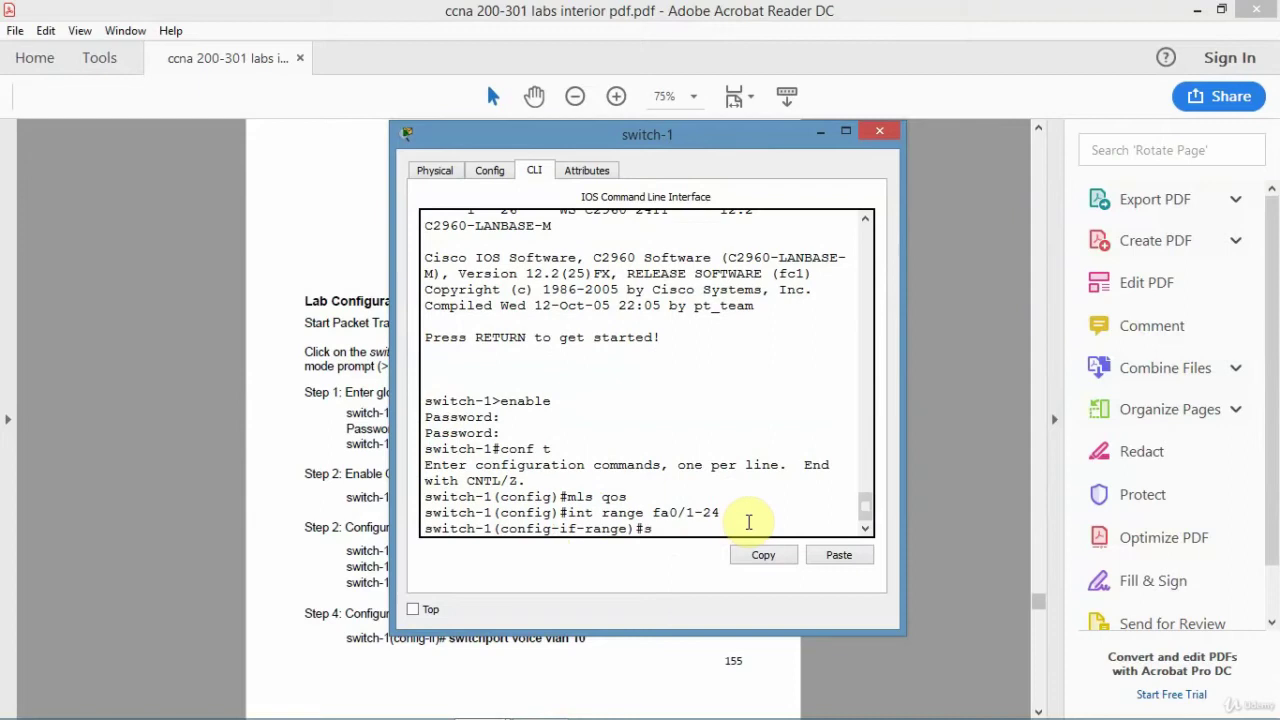
type("witchport ")
type("m")
key("BackSpace")
type("mode")
type(" access")
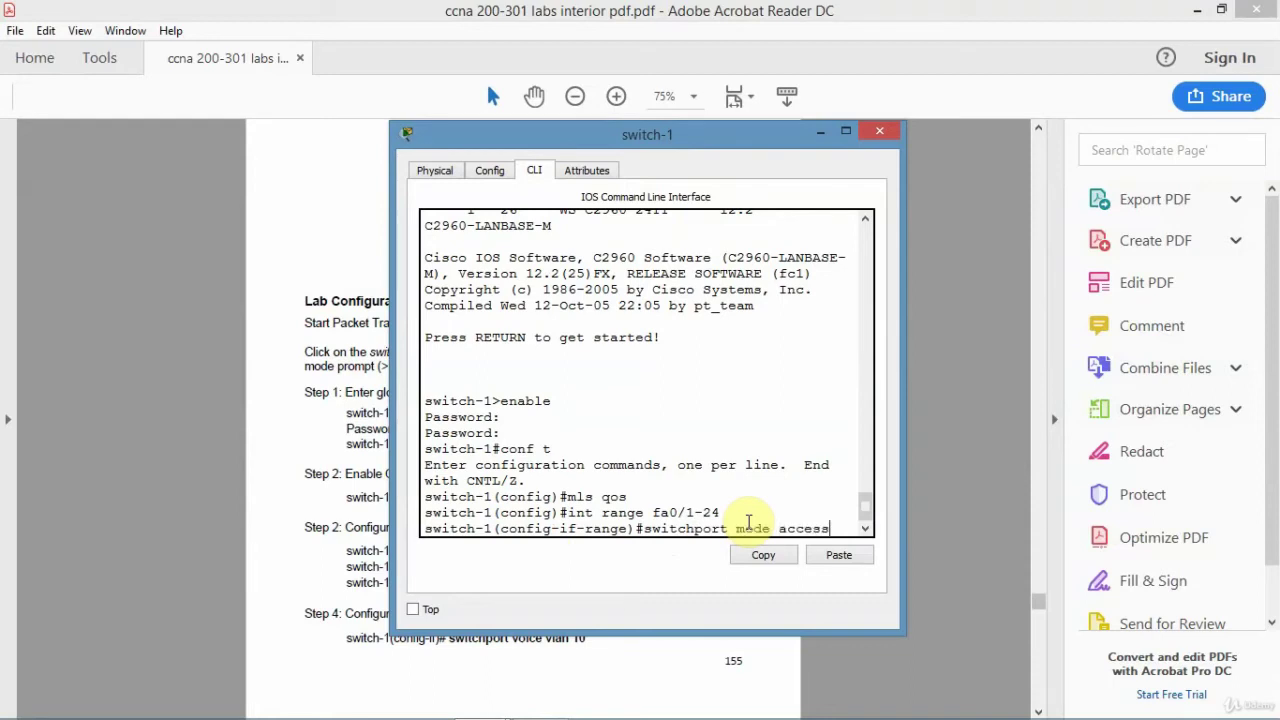
key("Return")
Assign the ports to access VLAN 9 and voice VLAN 10
key("Up")
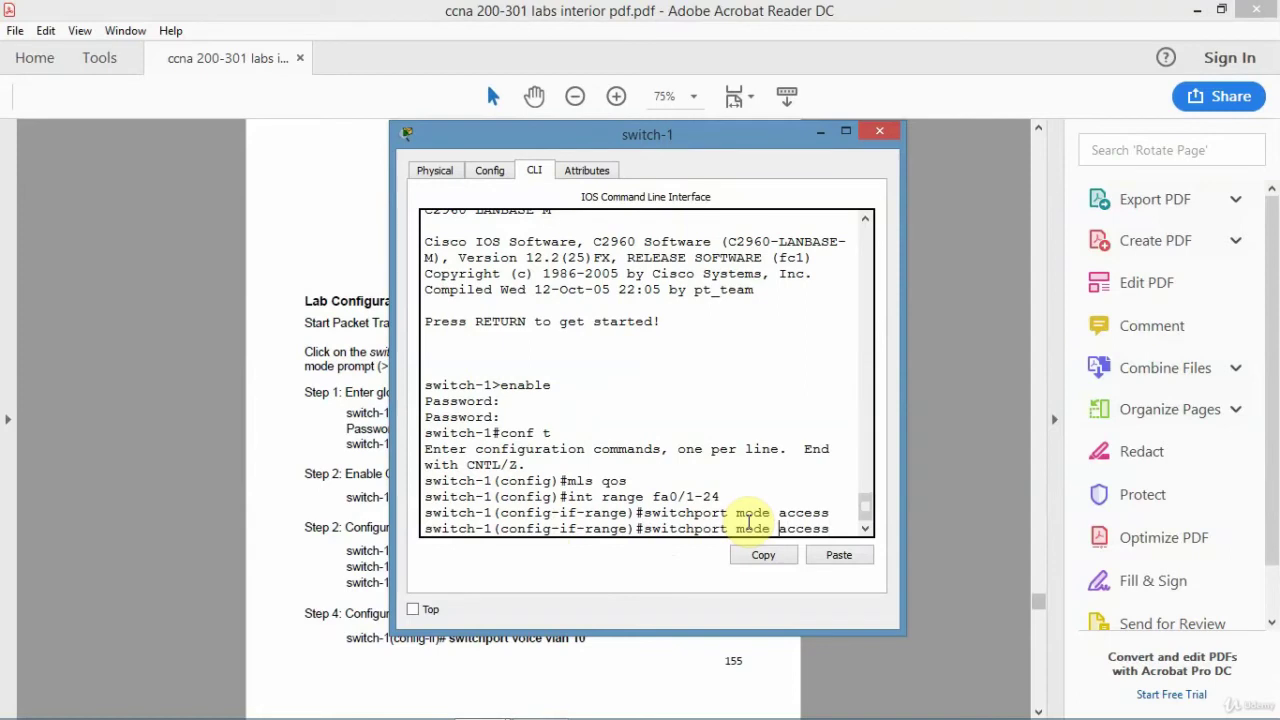
key("BackSpace")
key("BackSpace")
key("BackSpace")
key("BackSpace")
key("BackSpace")
type("vlan ")
type("9")
key("Return")
key("Up")
key("BackSpace")
key("BackSpace")
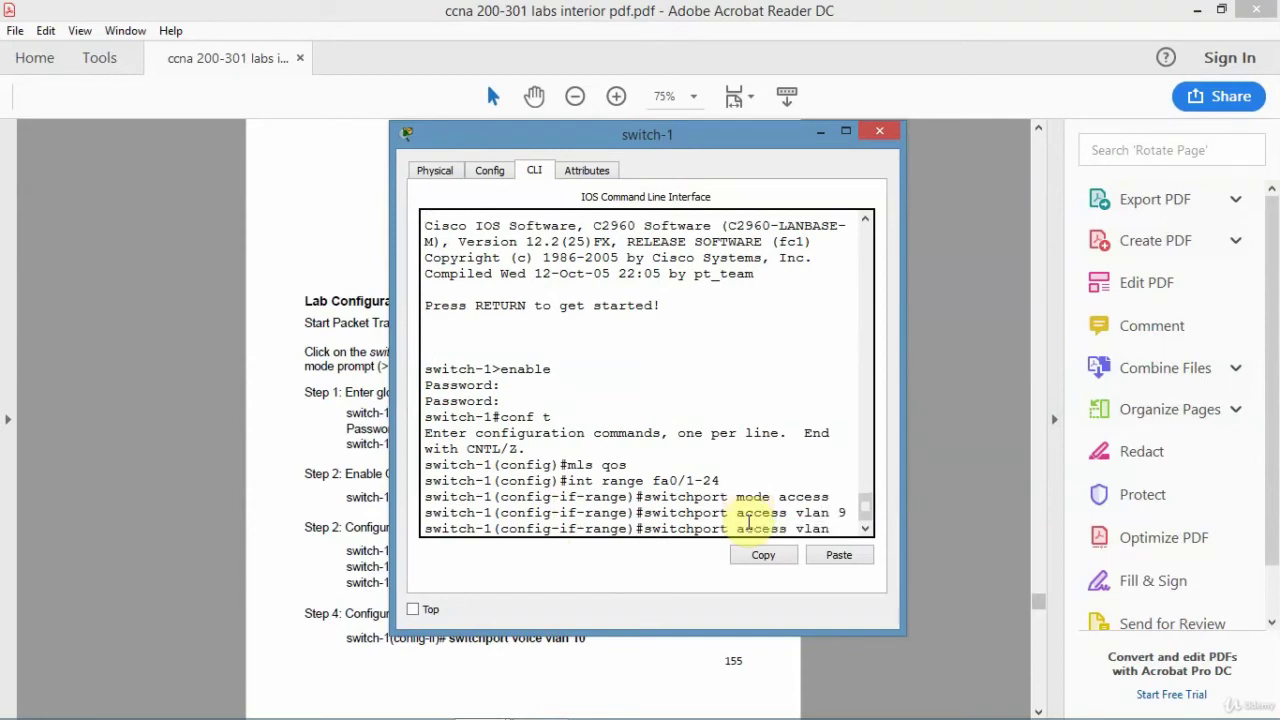
key("BackSpace")
key("BackSpace")
key("BackSpace")
key("BackSpace")
key("BackSpace")
key("BackSpace")
type("v")
type("oice vlan 1")
type("0")
key("Return")
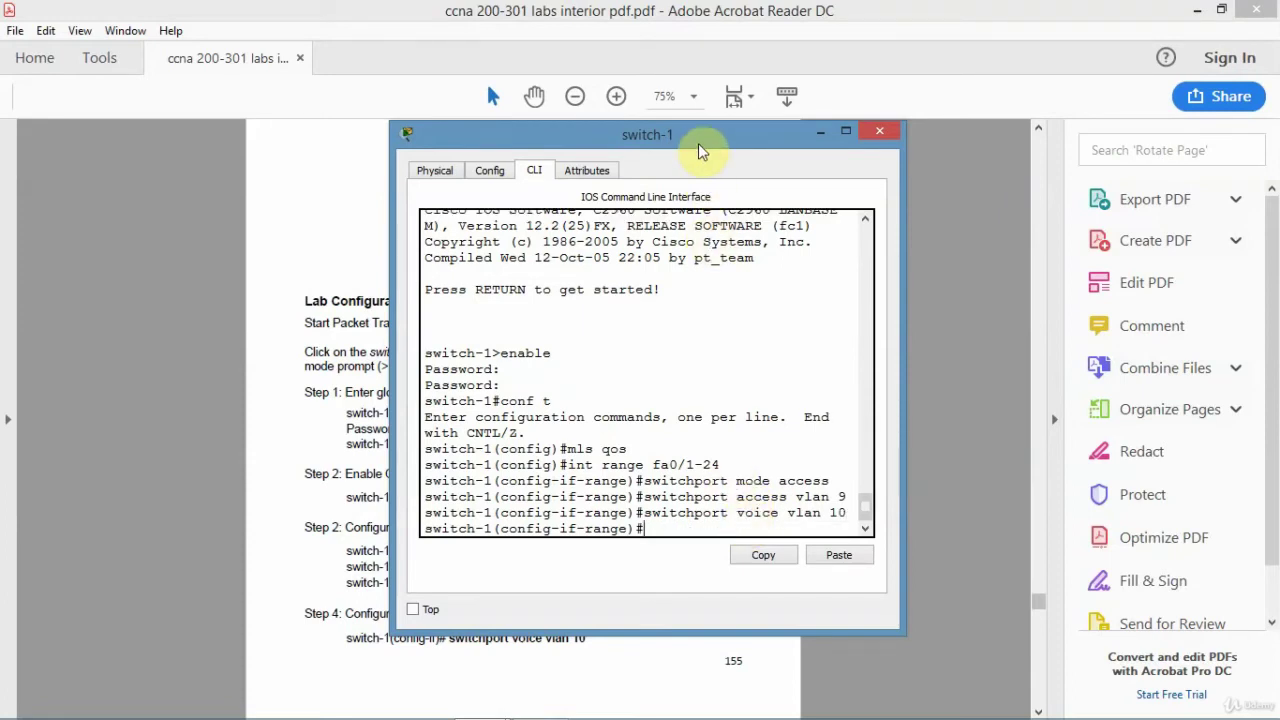
Apply mls qos trust cos to Fa0/1–24, then end back to privileged mode
left_click_drag(701, 132, 915, 97)
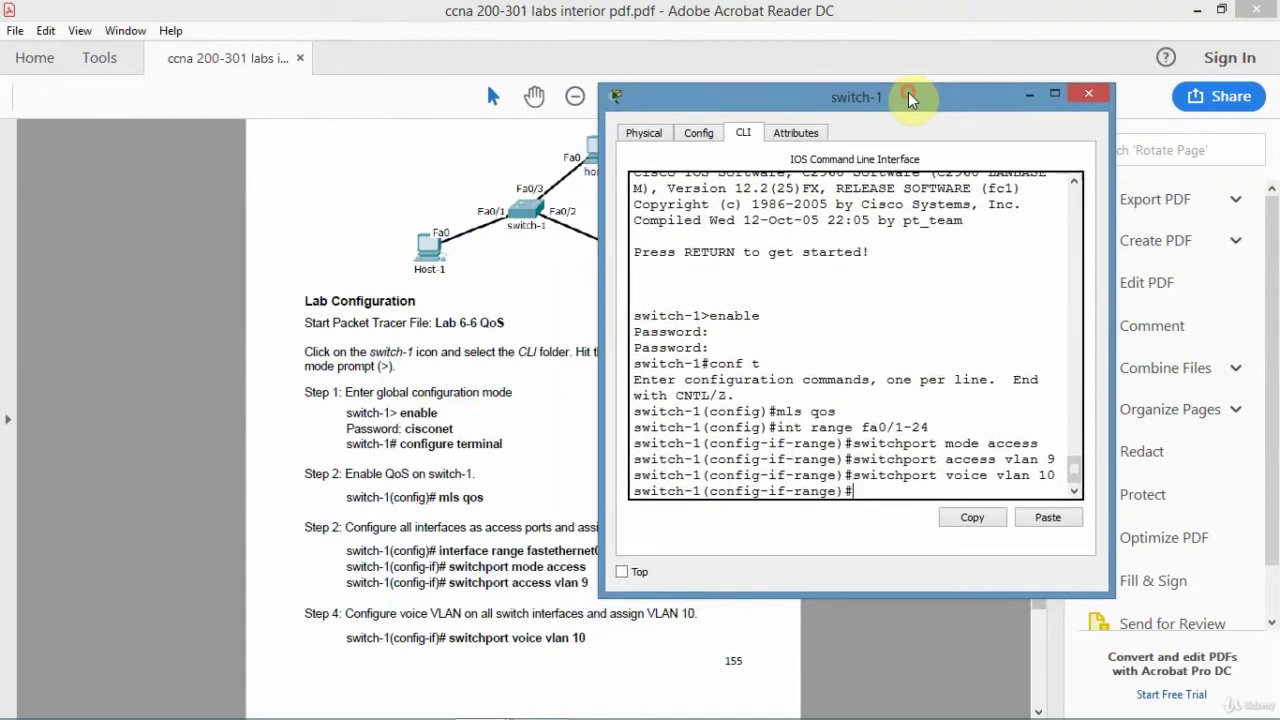
left_click(1045, 690)
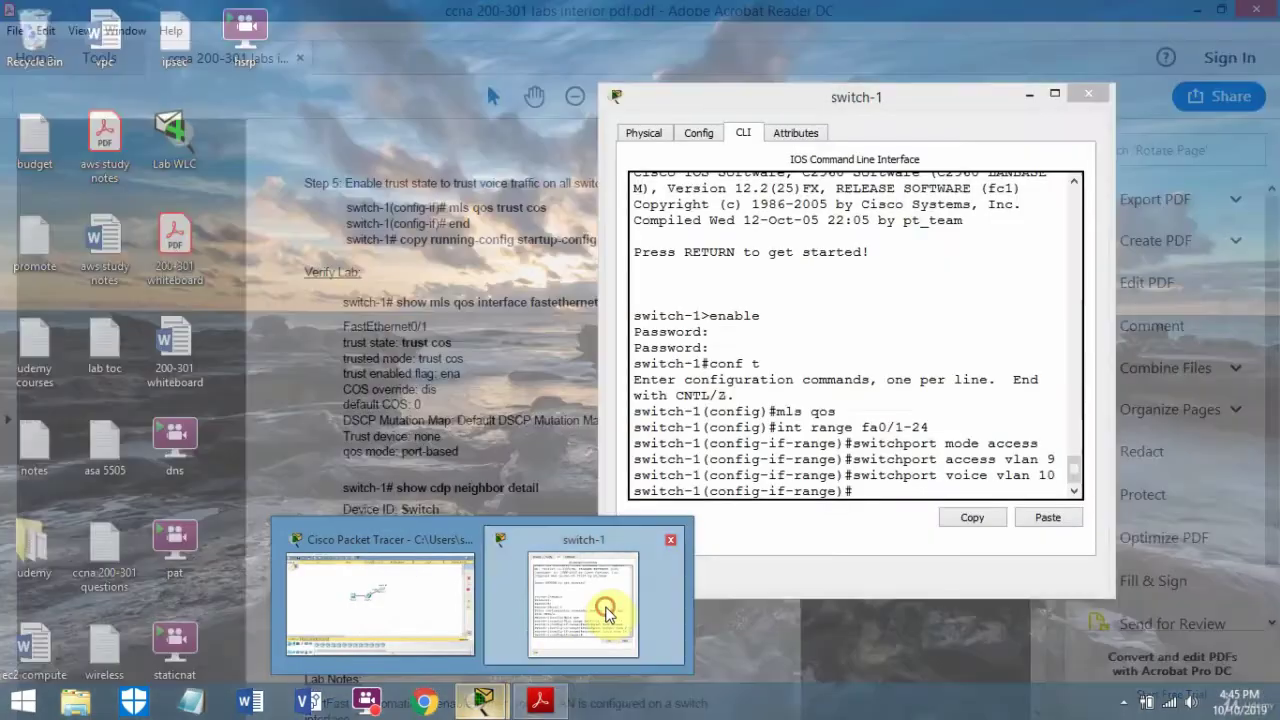
left_click(603, 610)
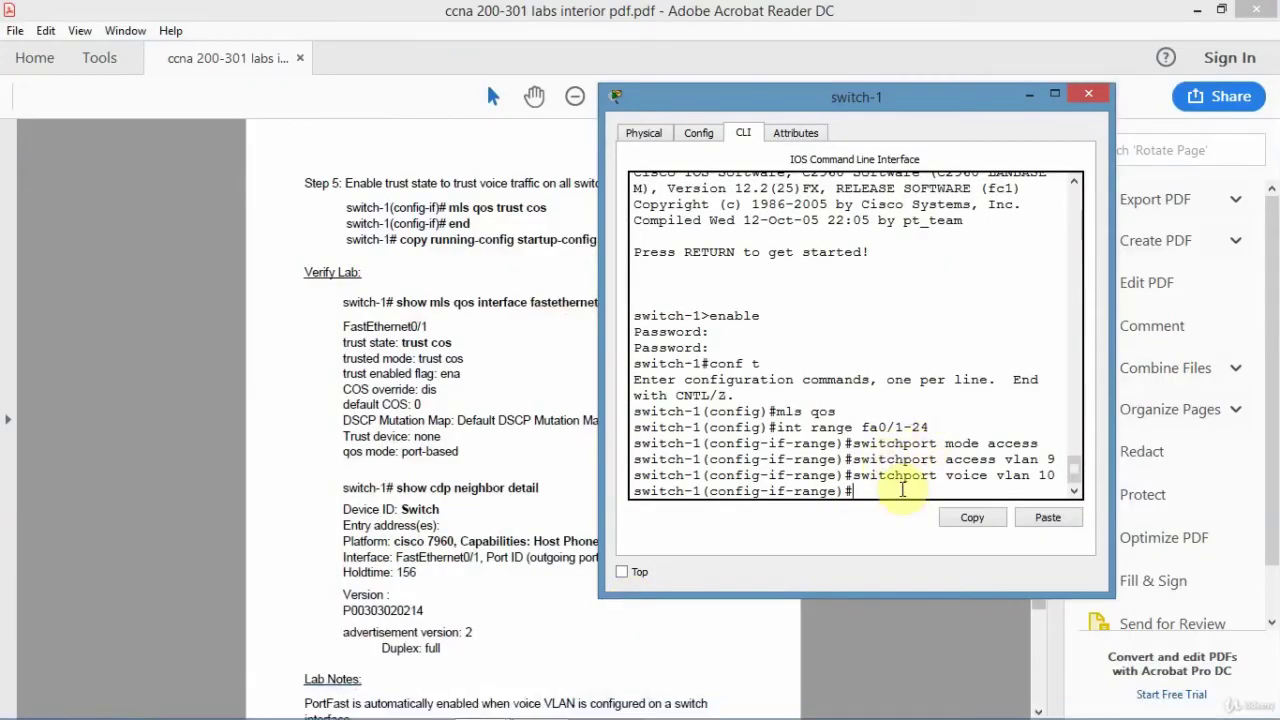
type("mls qos ")
type("trust c")
type("os")
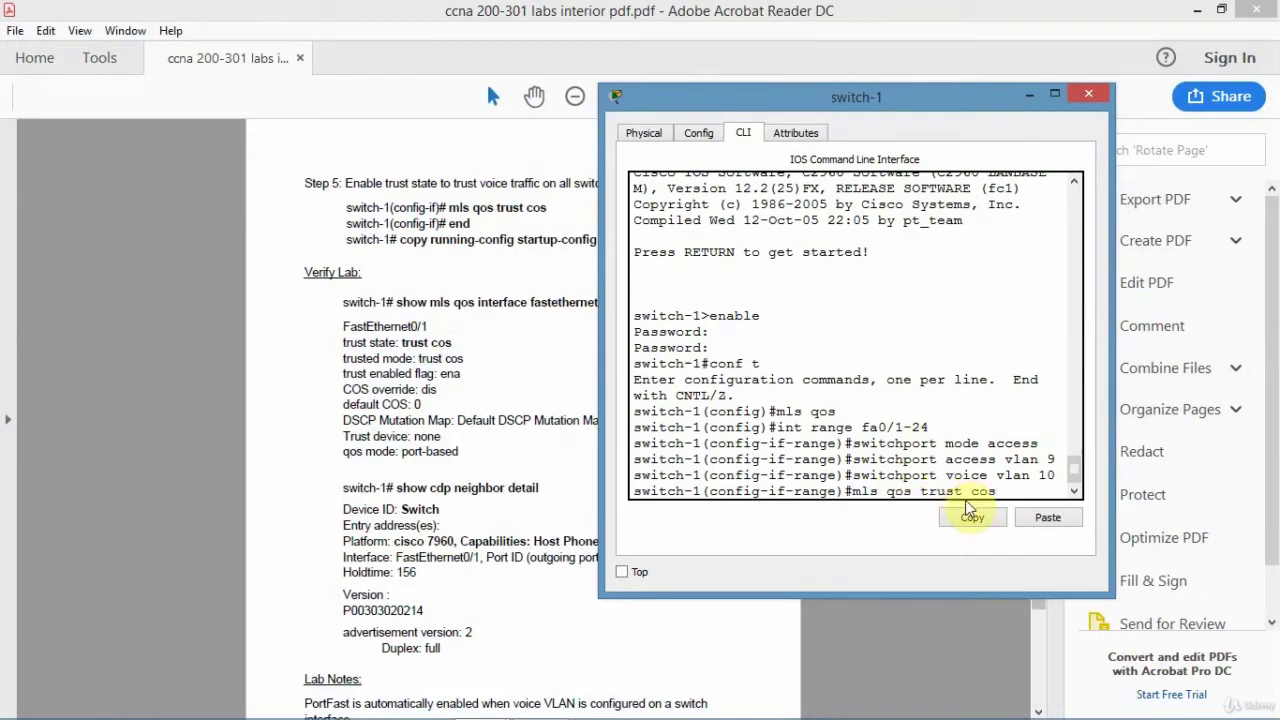
key("Return")
type("en")
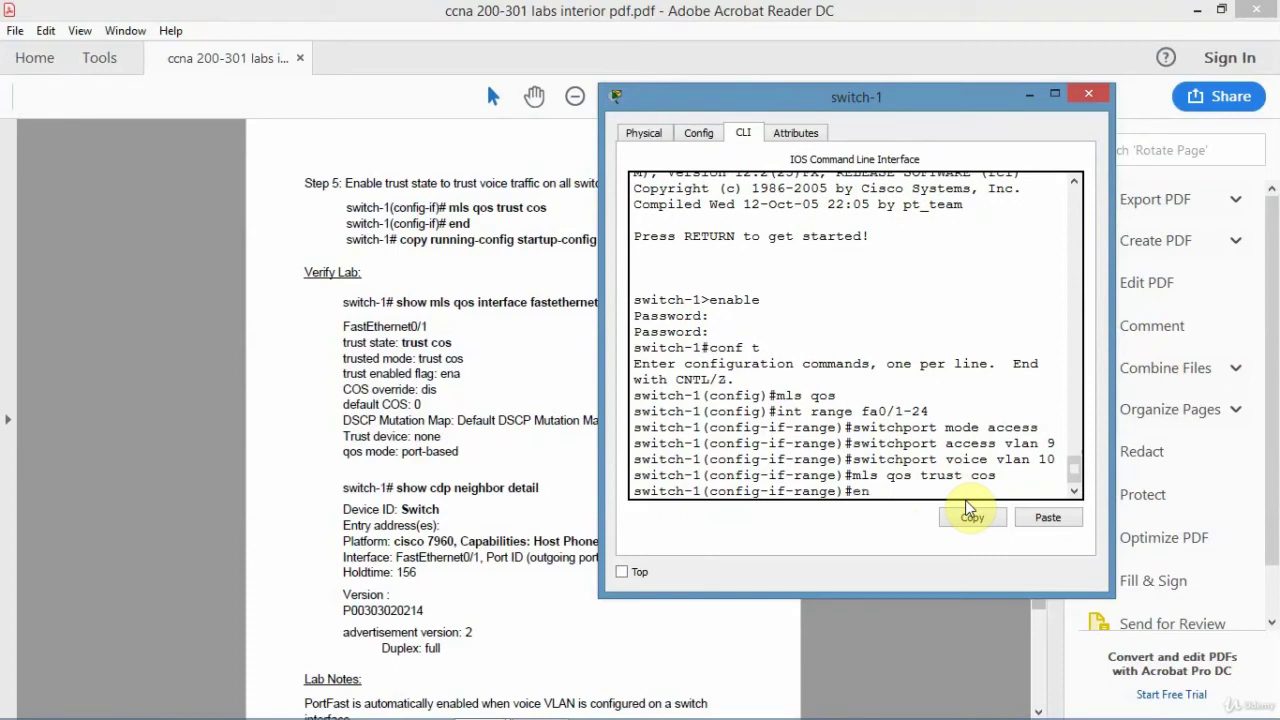
type("d")
key("Return")
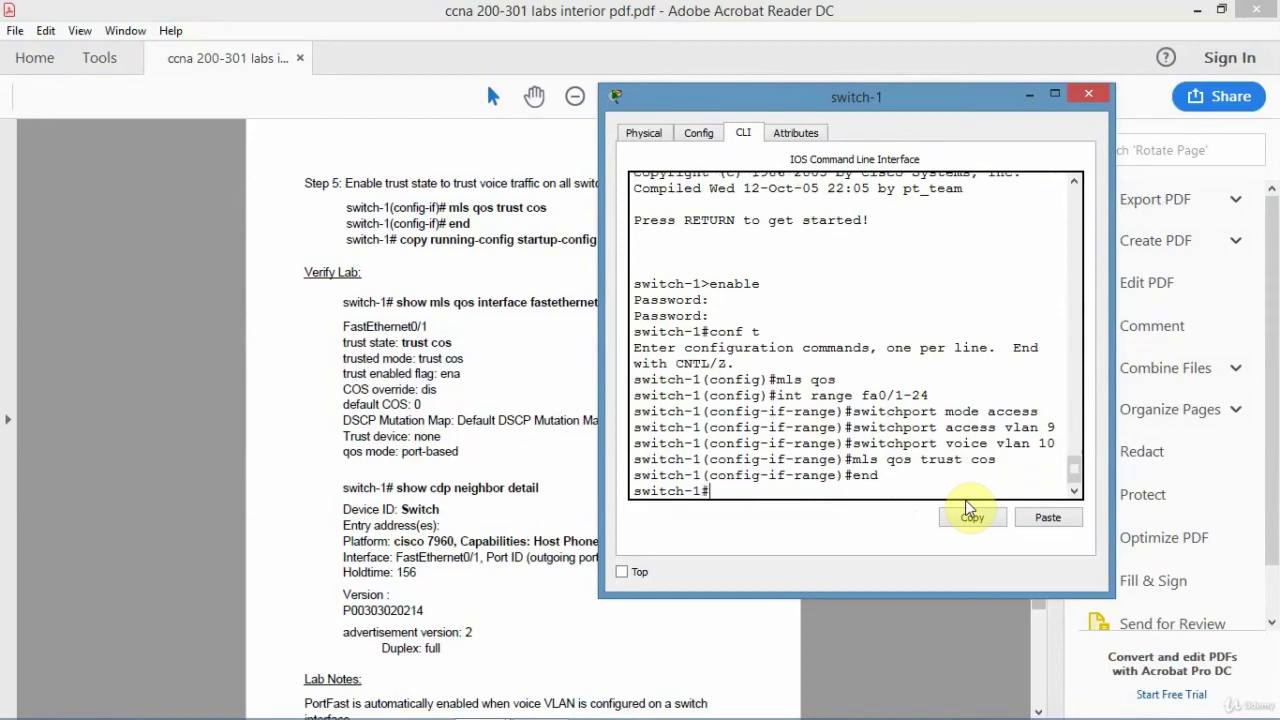
Run show mls qos interface fastethernet0/1 from the lab guide, confirming trust cos
left_click(397, 302)
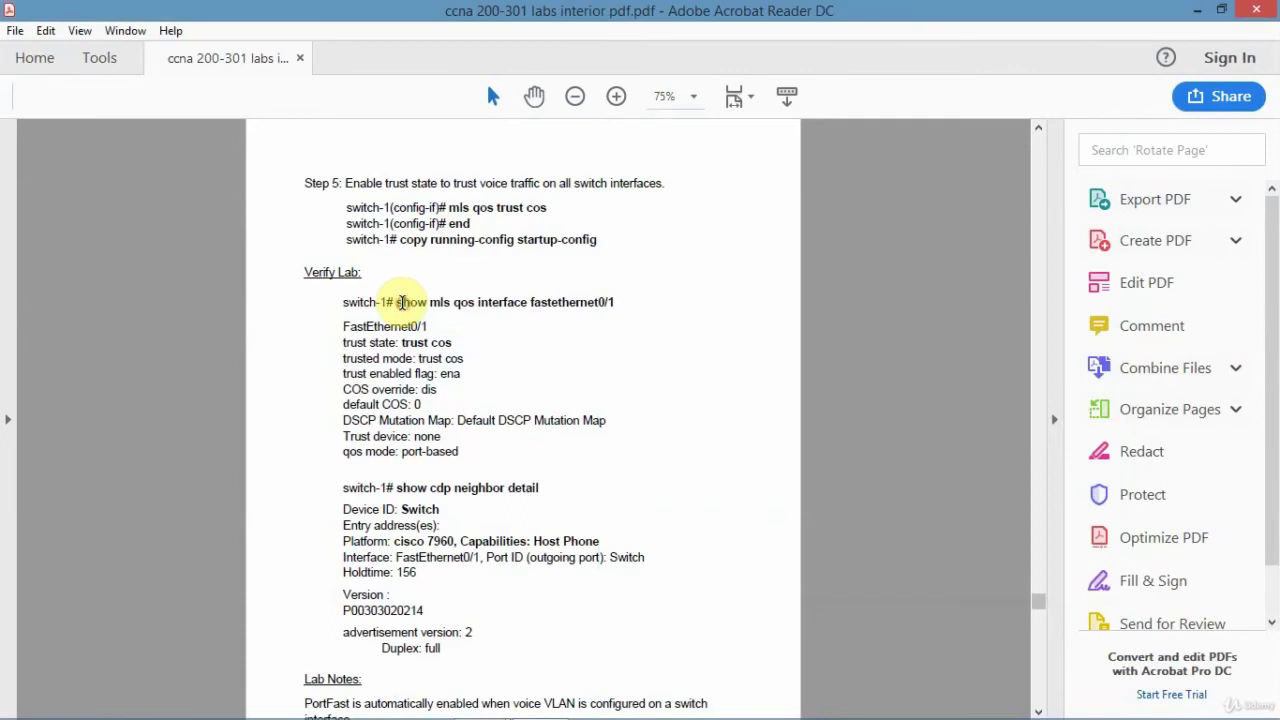
left_click_drag(397, 302, 618, 304)
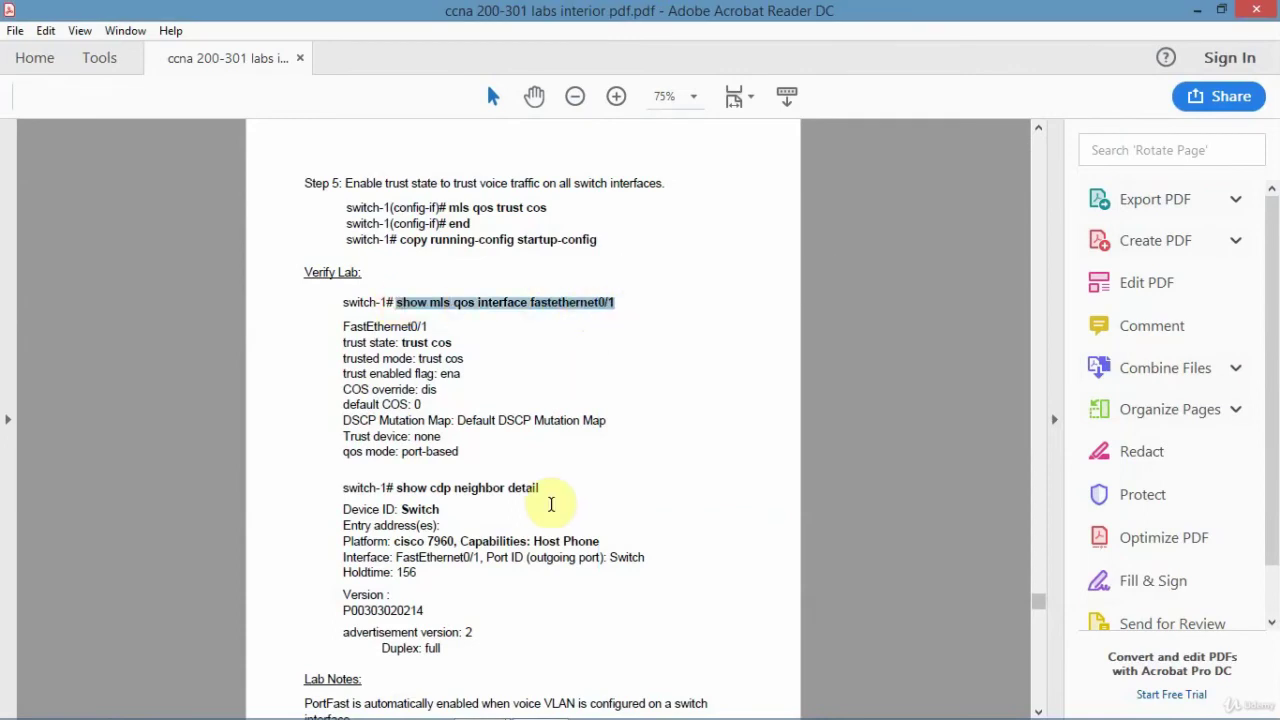
mouse_move(483, 703)
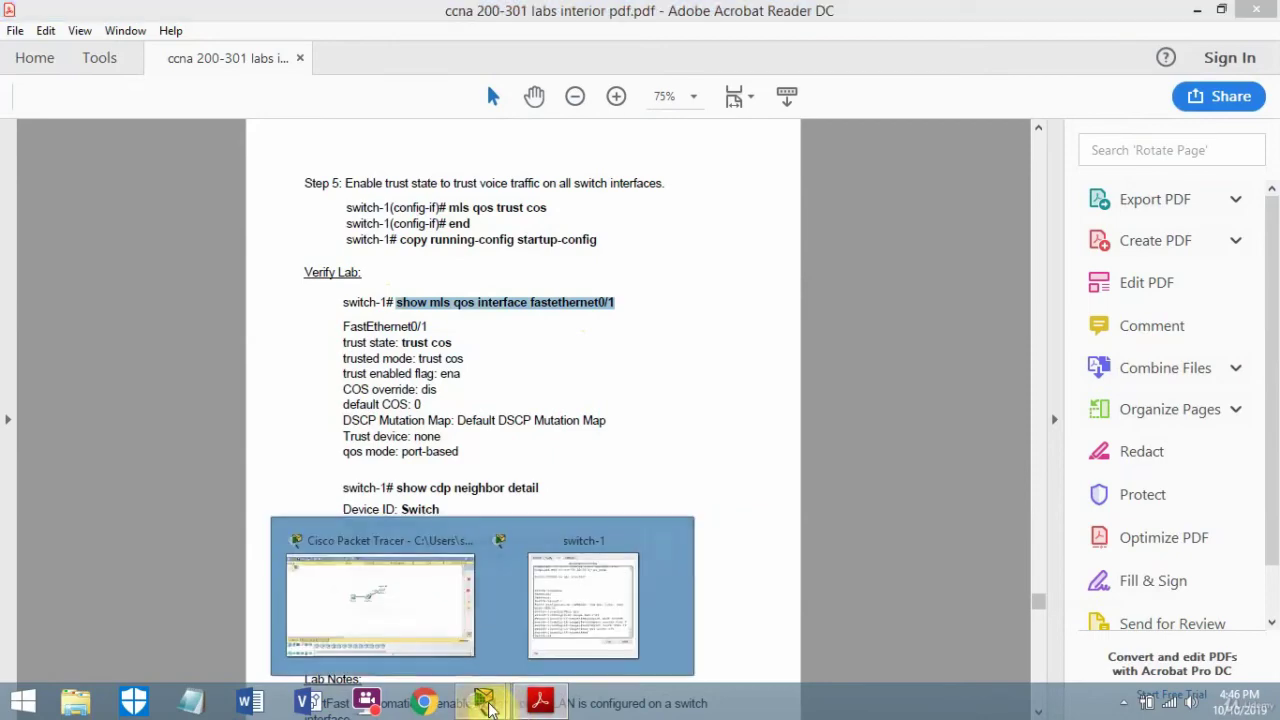
left_click(588, 638)
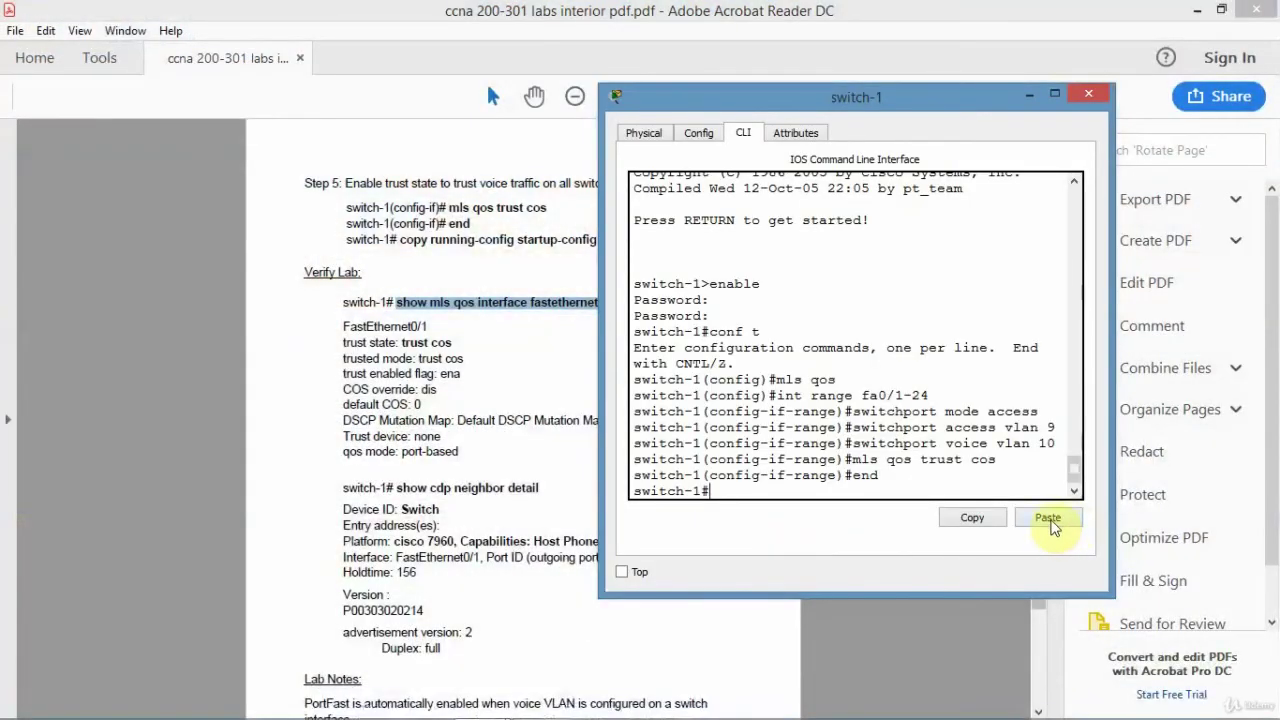
left_click(1048, 520)
key("Return")
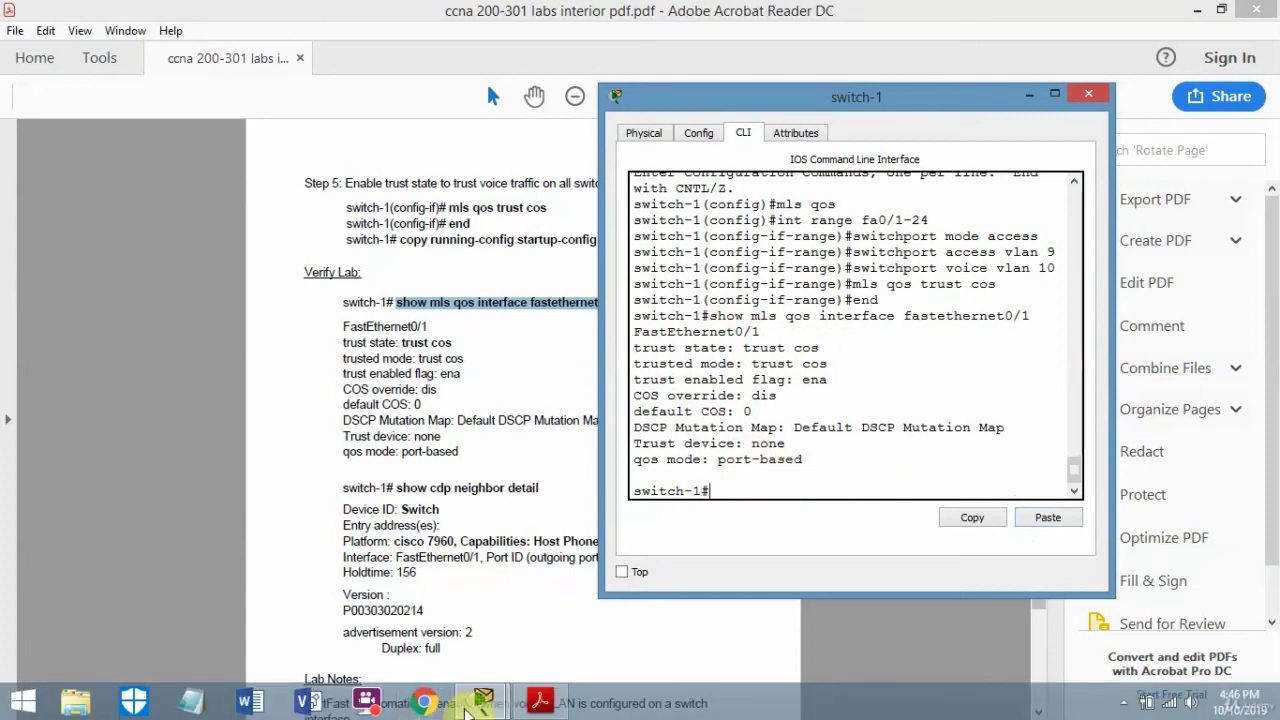
mouse_move(482, 703)
left_click(433, 623)
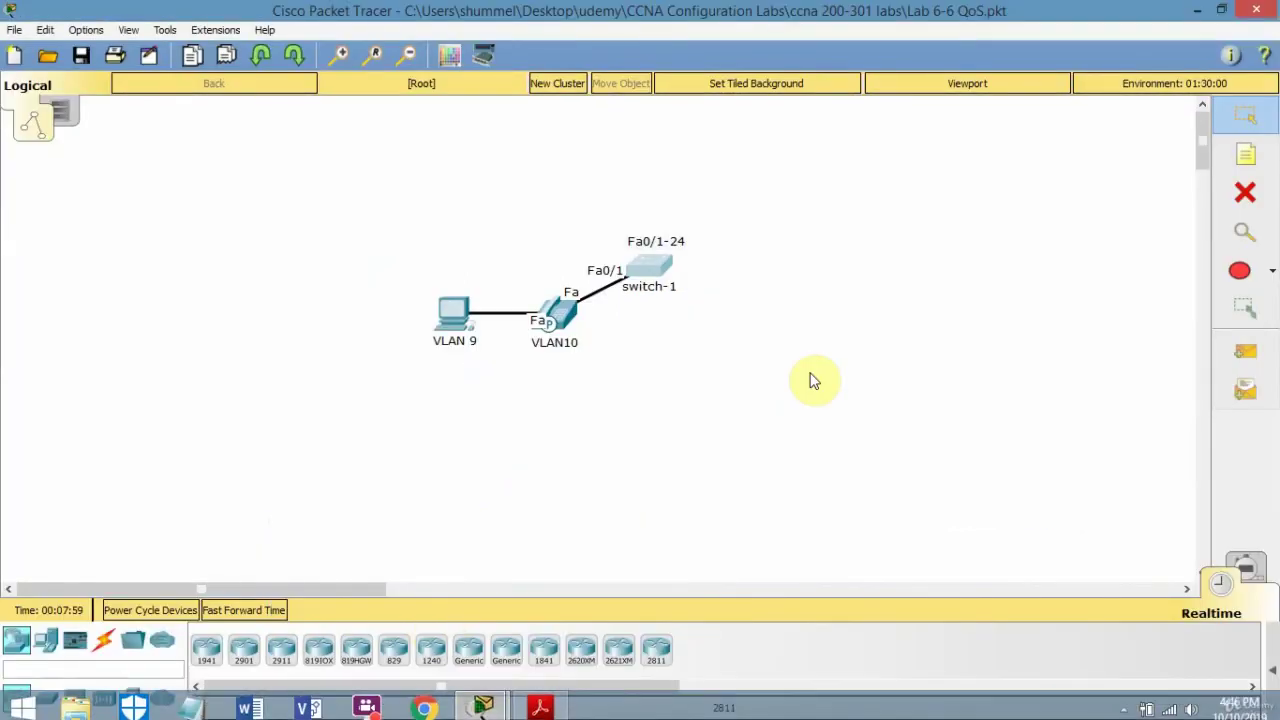